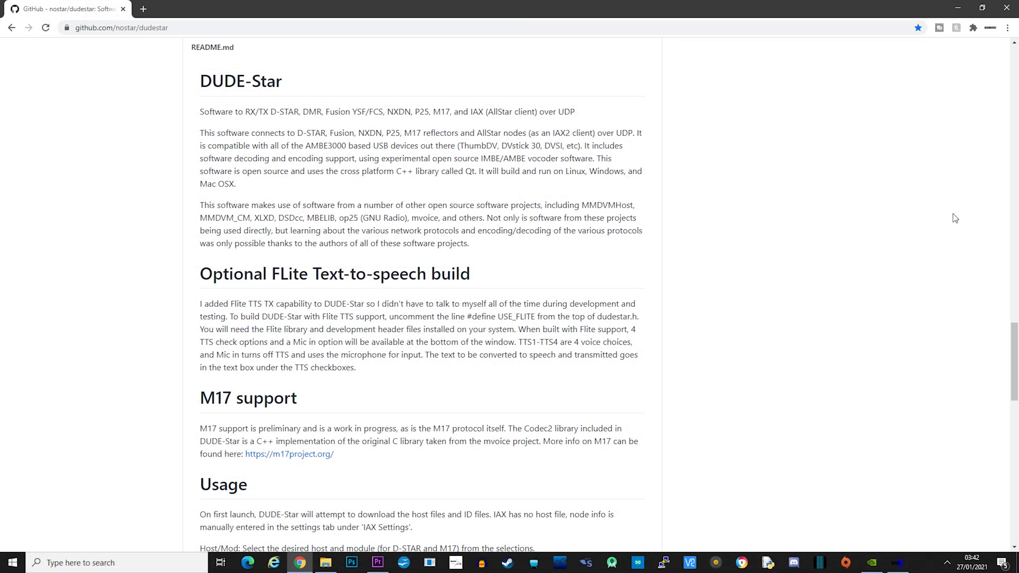
# Scroll the DUDE-Star README past Usage, IAX Client and Compiling to the Windows Builds section.
pyautogui.scroll(-1, 955, 218)
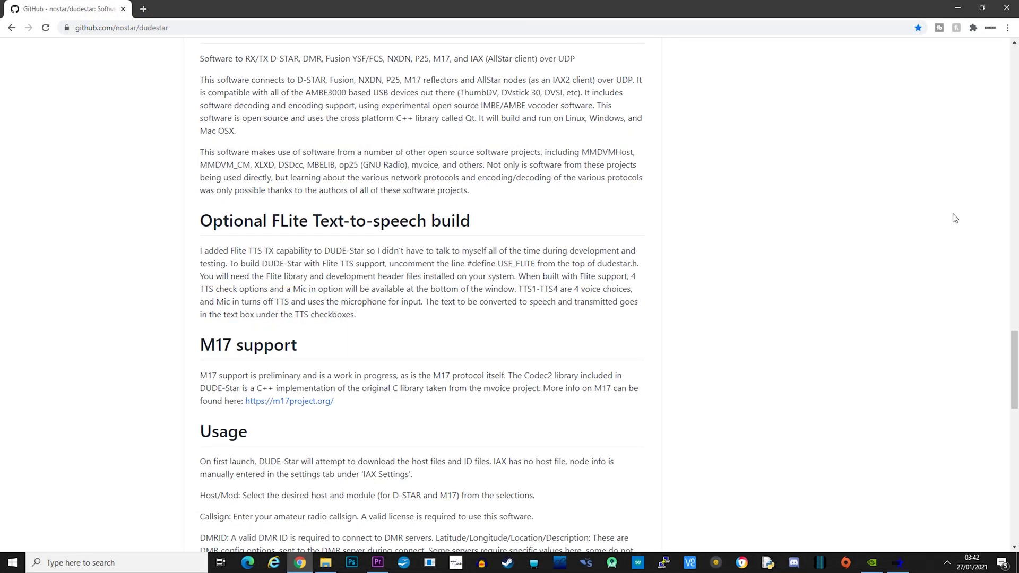
pyautogui.scroll(-4, 954, 218)
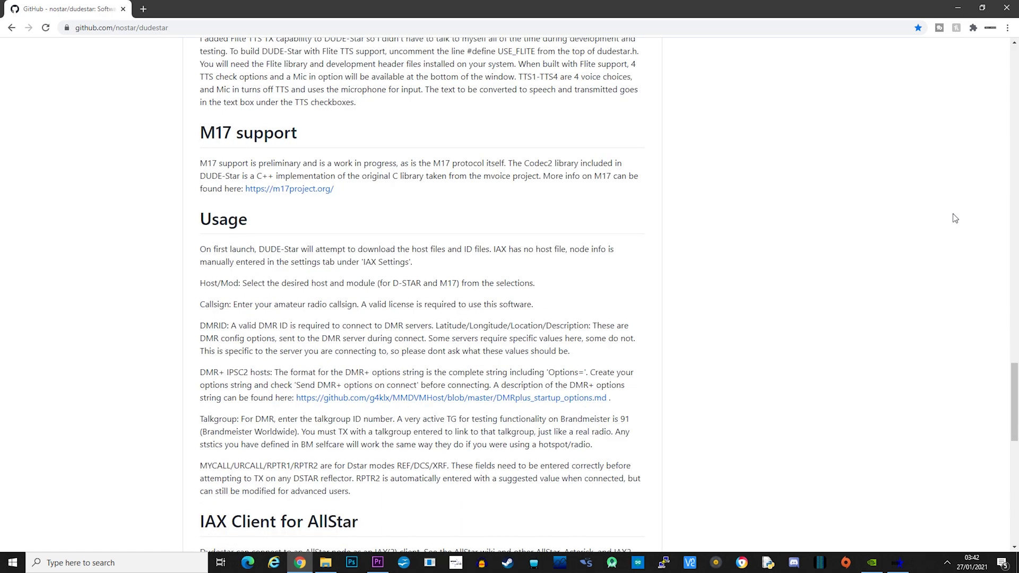
pyautogui.scroll(-3, 954, 218)
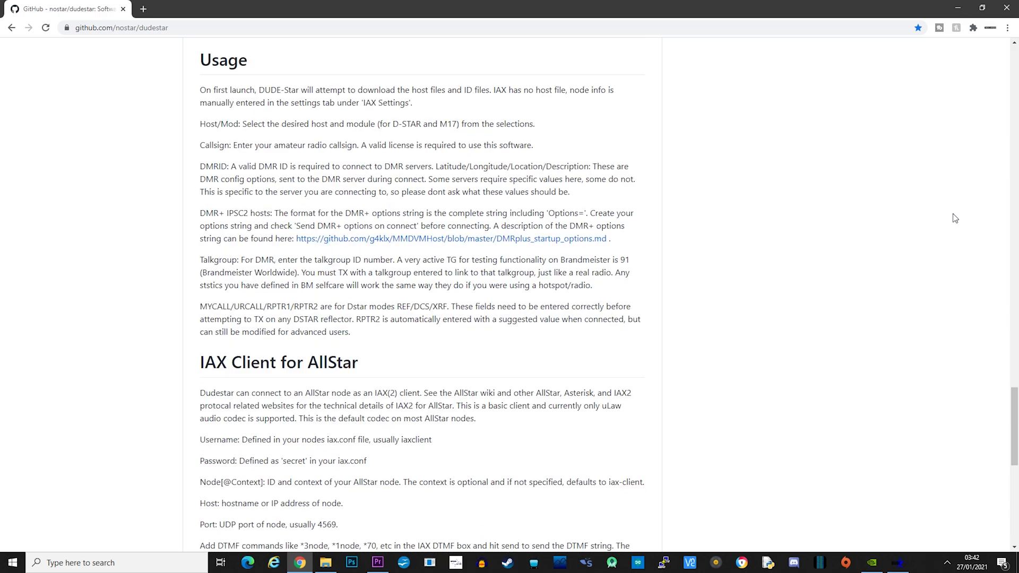
pyautogui.scroll(-2, 954, 218)
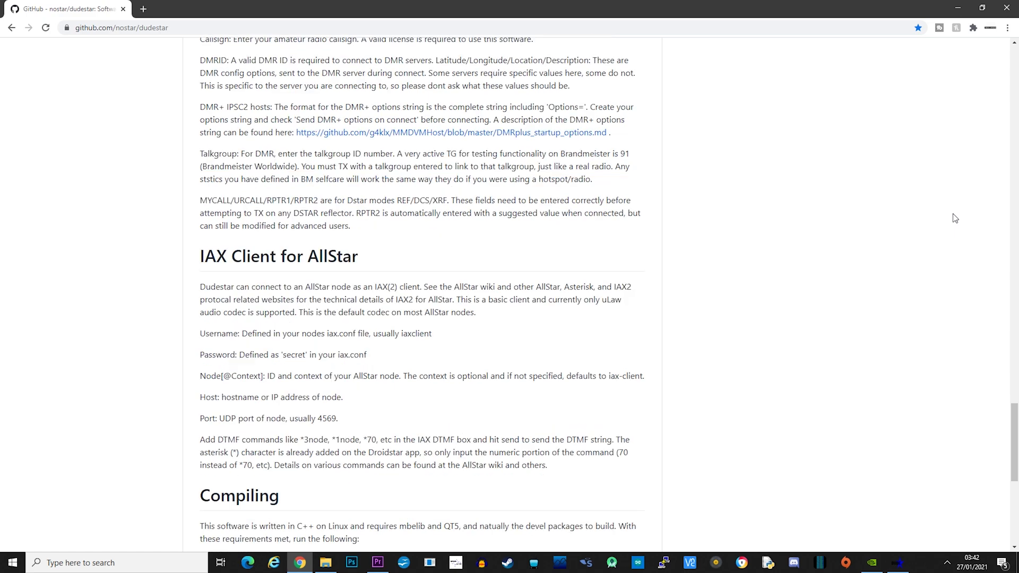
pyautogui.scroll(-2, 955, 218)
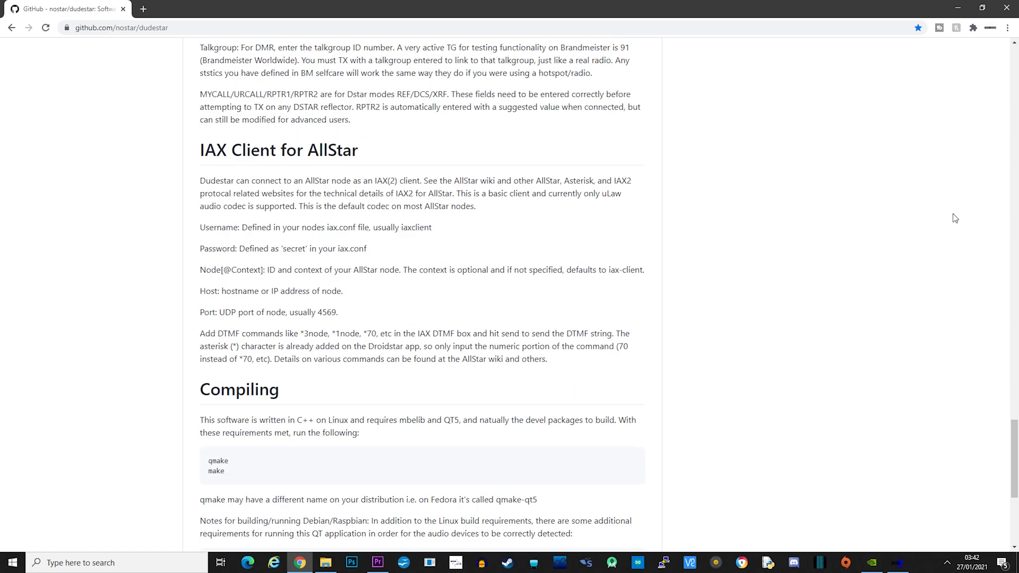
pyautogui.scroll(-6, 955, 218)
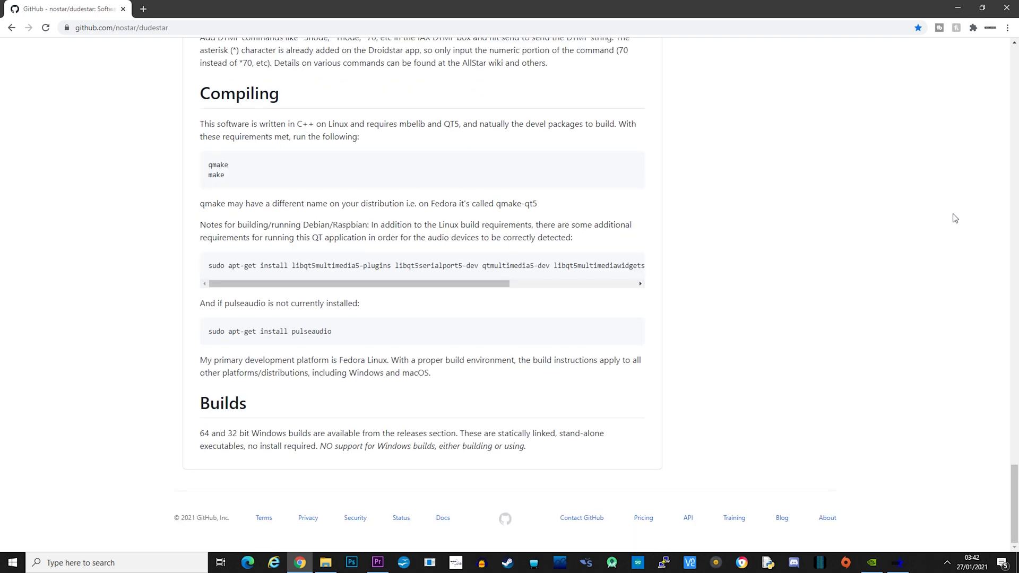
pyautogui.scroll(8, 954, 218)
pyautogui.scroll(3, 954, 218)
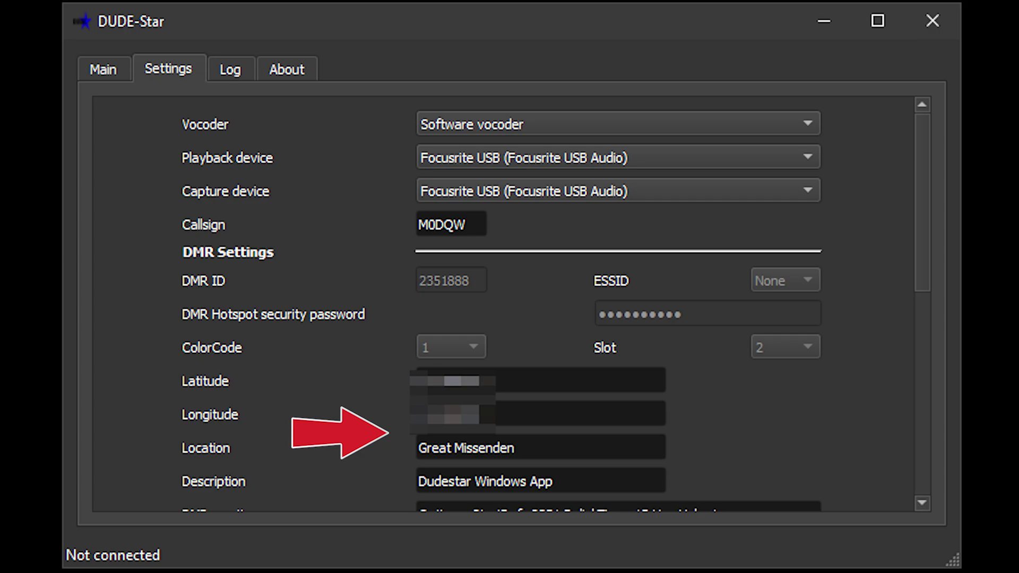
# Scroll down the Settings tab to review the audio, callsign and DMR fields.
pyautogui.scroll(-10, 510, 302)
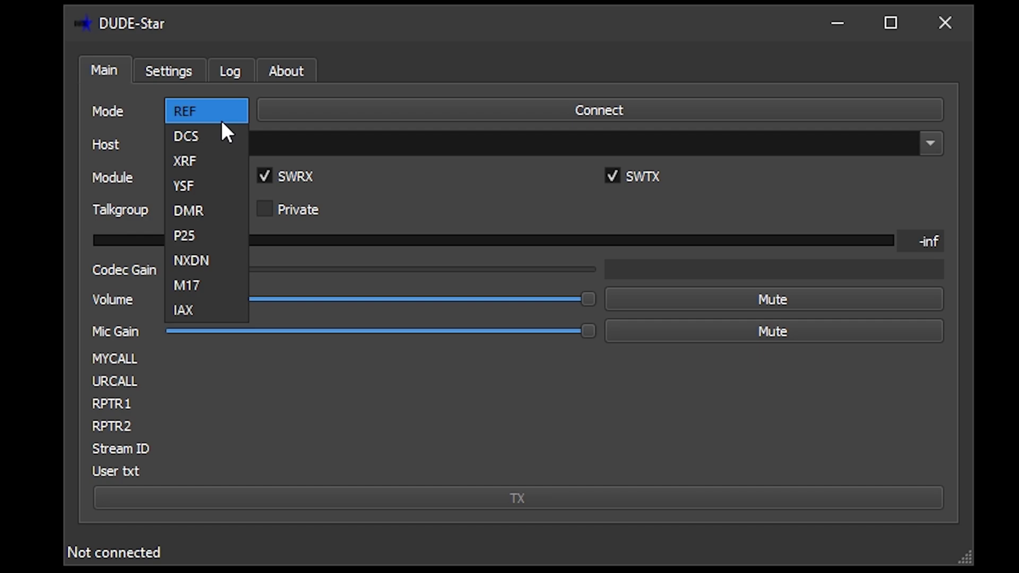
# Connect in YSF mode to the 0-HUBNet reflector and raise codec gain to about 6.1dB.
pyautogui.click(208, 183)
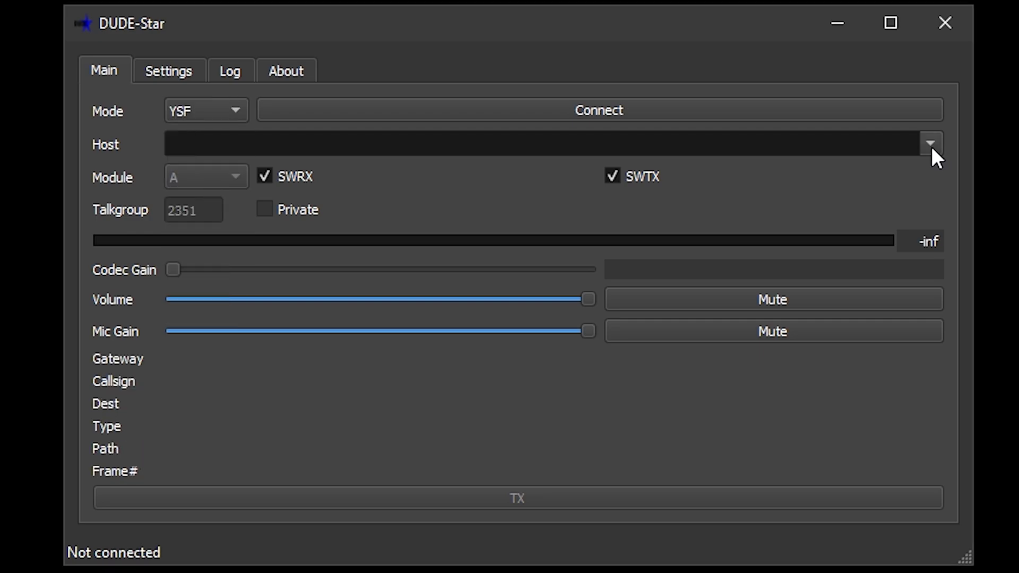
pyautogui.click(931, 145)
pyautogui.click(905, 255)
pyautogui.click(611, 112)
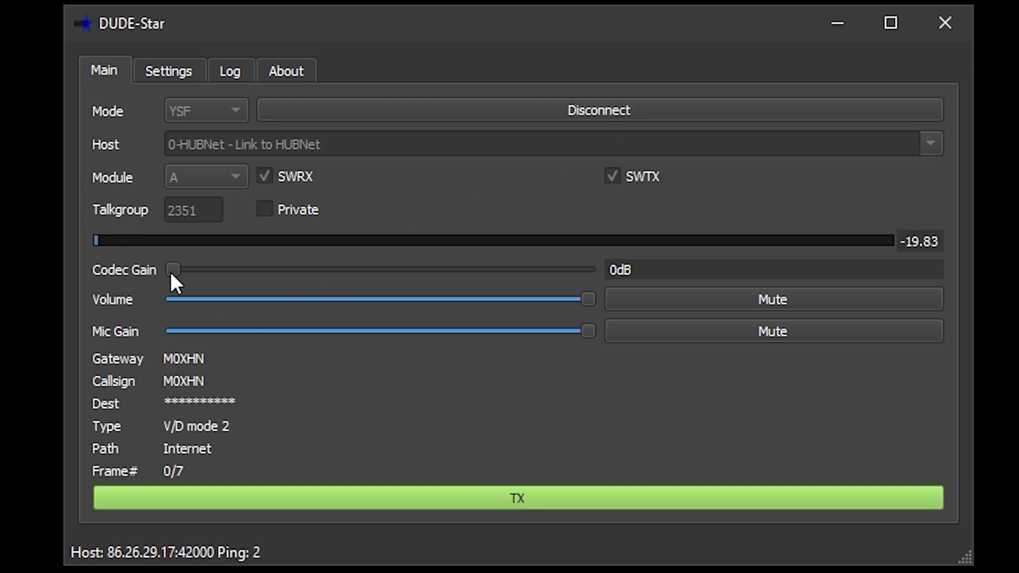
pyautogui.moveTo(170, 271); pyautogui.dragTo(354, 269)
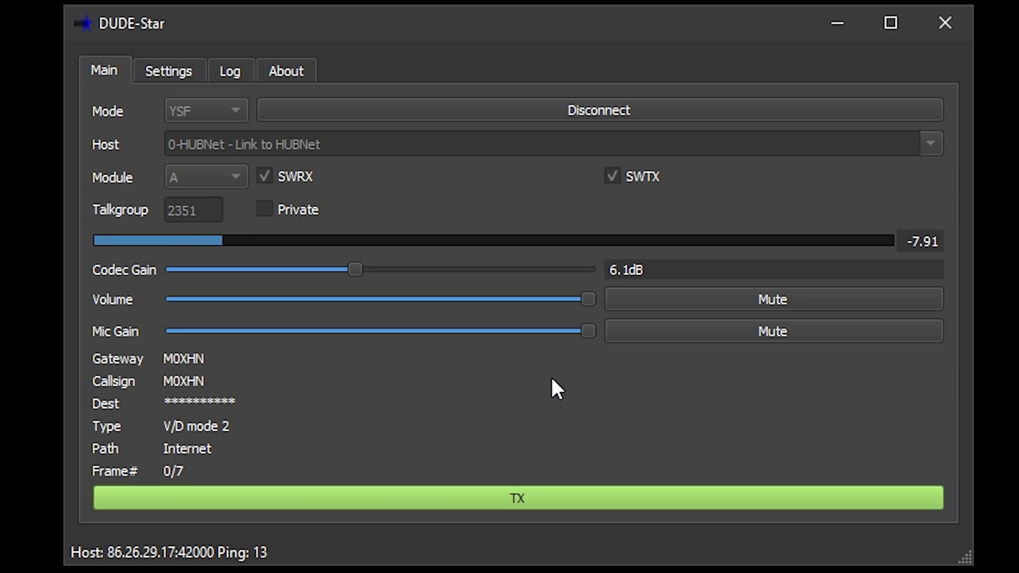
# Disconnect, reconnect in REF mode to REF030 module C, and lower codec gain to 2.5dB.
pyautogui.click(292, 118)
pyautogui.click(219, 116)
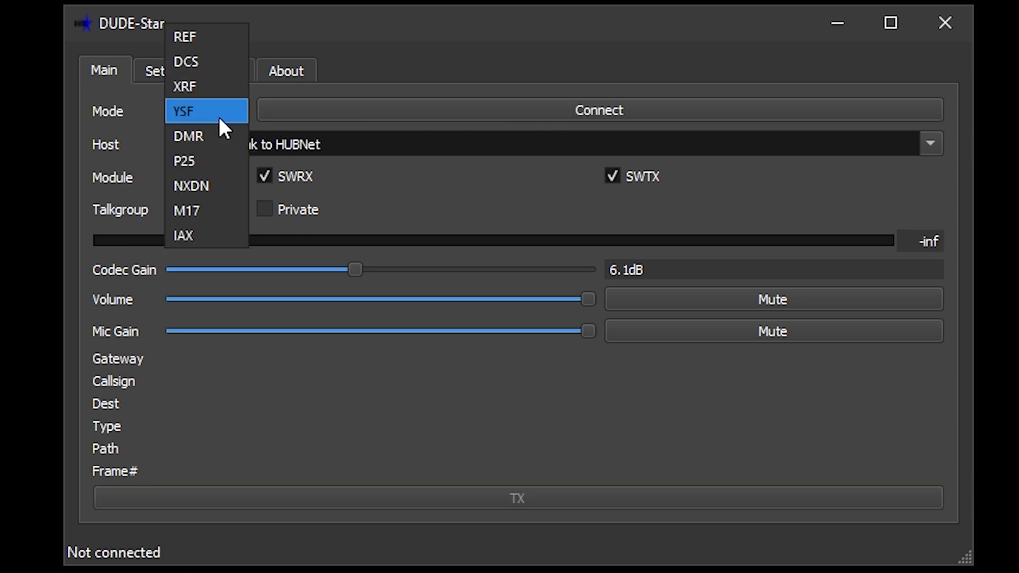
pyautogui.click(221, 36)
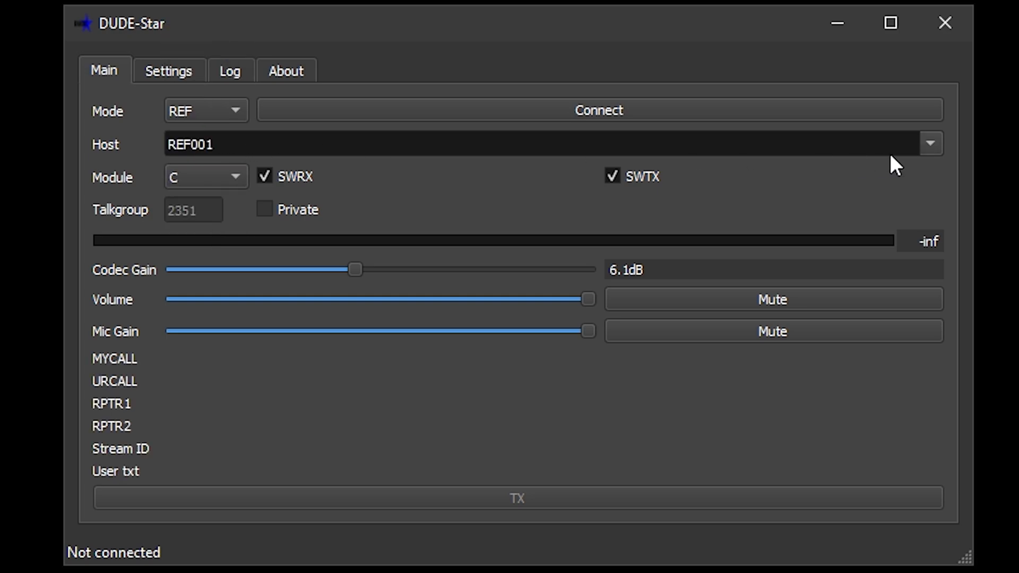
pyautogui.click(930, 144)
pyautogui.scroll(-2, 371, 289)
pyautogui.scroll(-8, 371, 294)
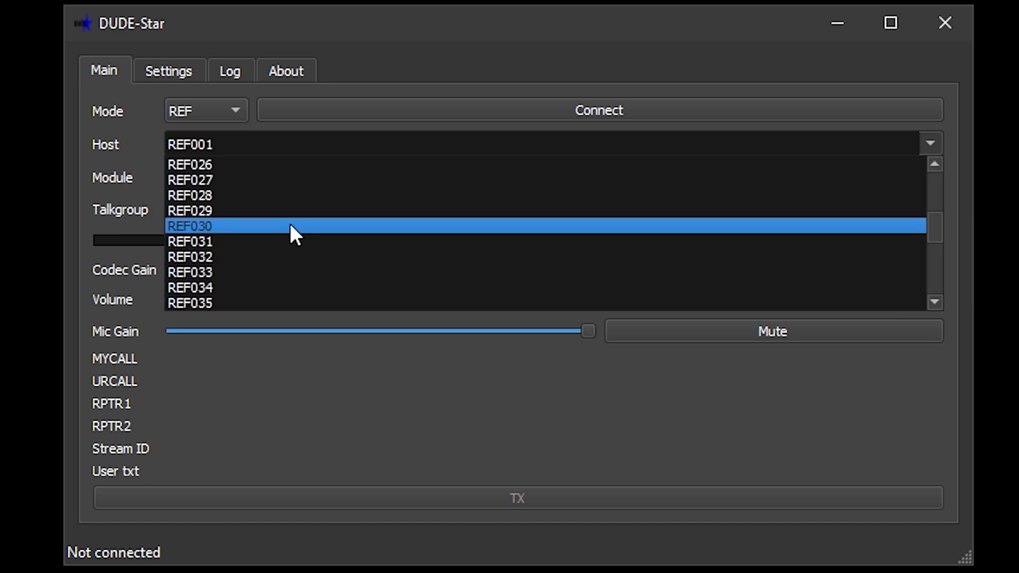
pyautogui.click(289, 223)
pyautogui.click(597, 109)
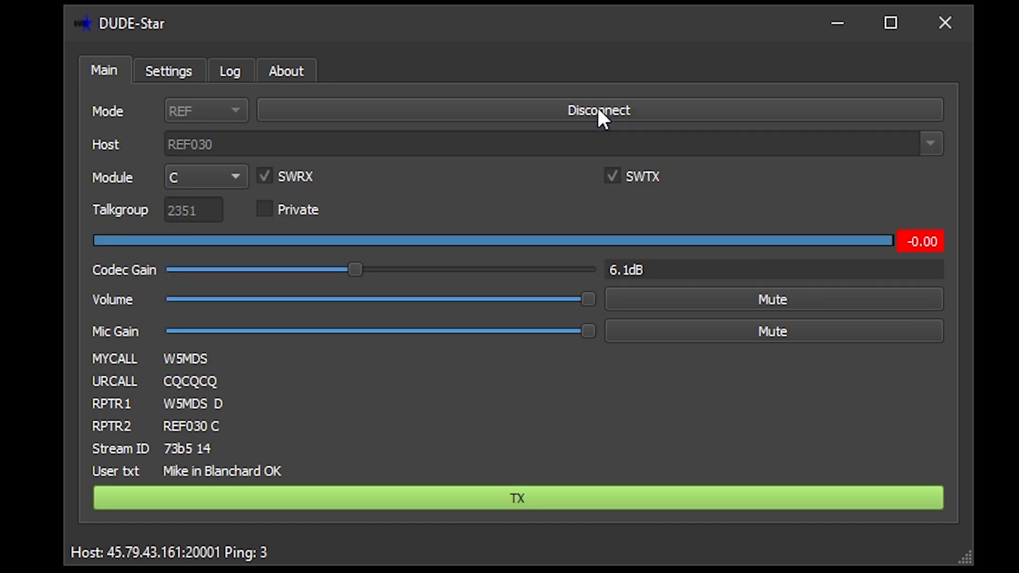
pyautogui.moveTo(355, 269); pyautogui.dragTo(219, 270)
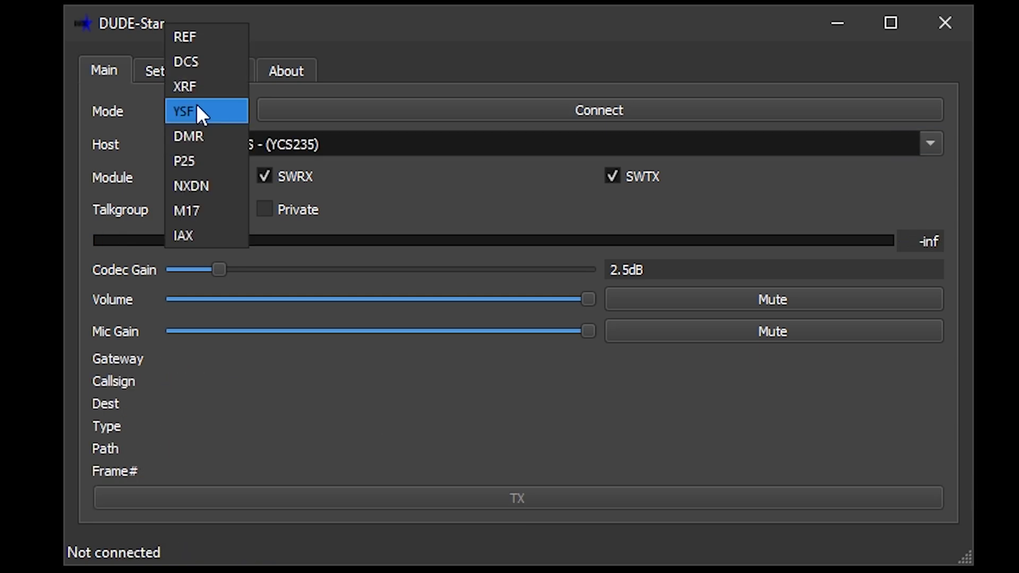
# Disconnect from REF030, switch Mode to DMR and select host BM_United_Kingdom_2341.
pyautogui.click(198, 109)
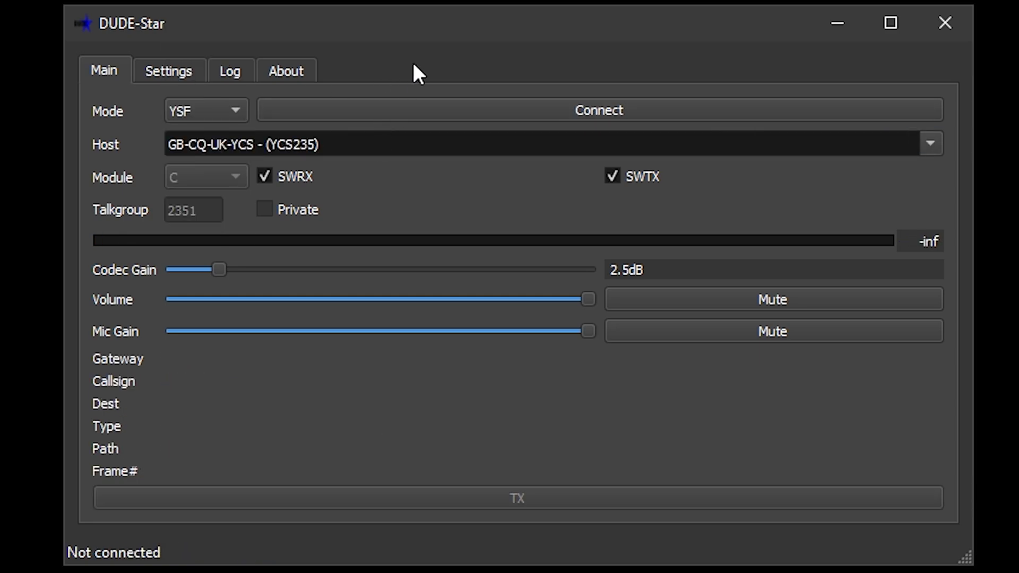
pyautogui.click(197, 110)
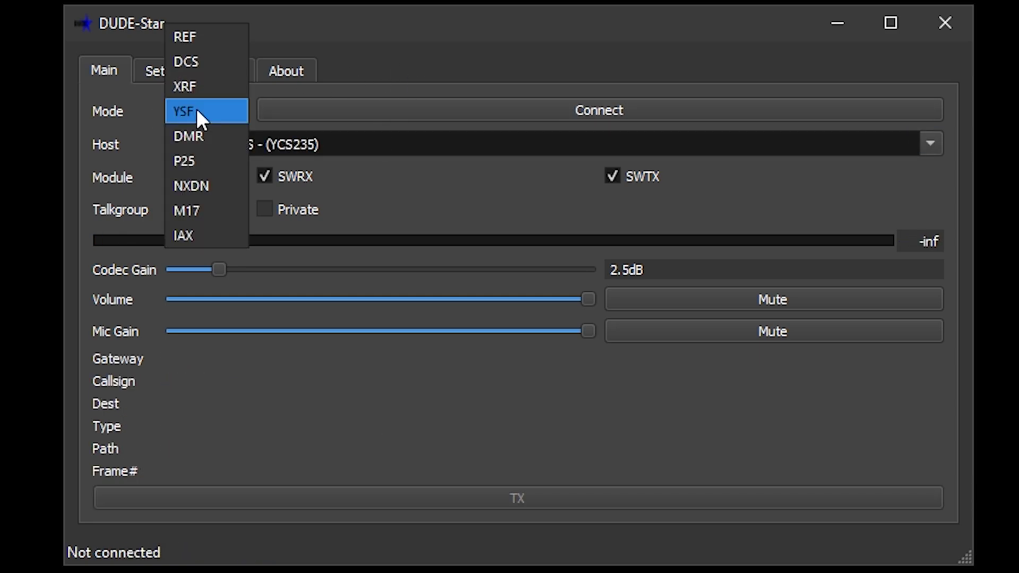
pyautogui.click(205, 137)
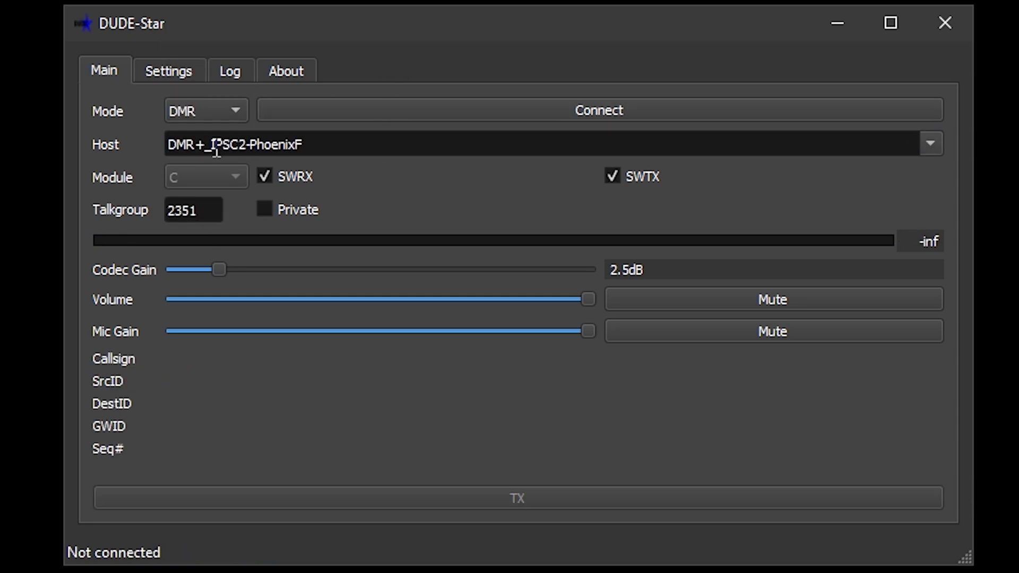
pyautogui.click(931, 146)
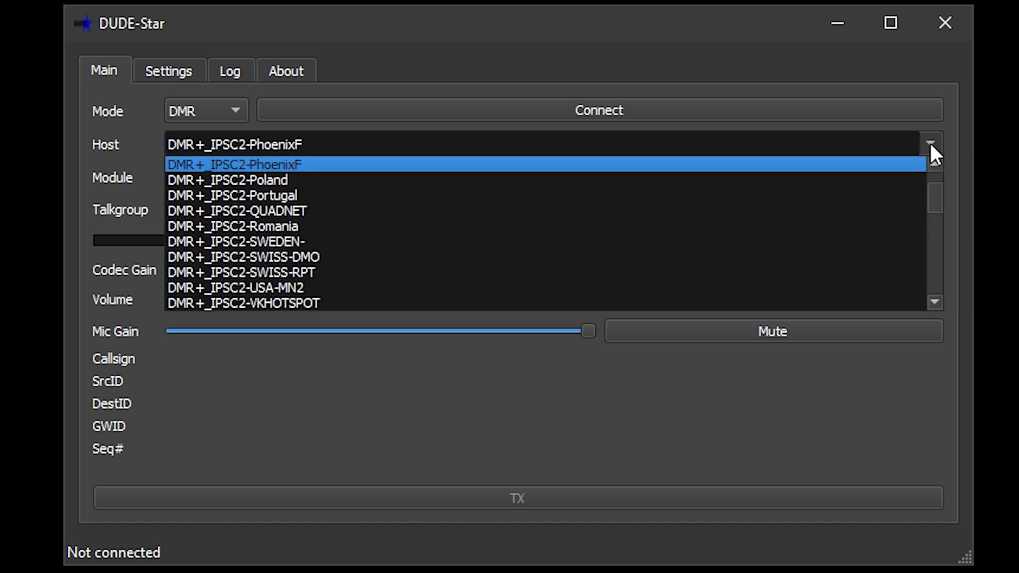
pyautogui.moveTo(932, 196)
pyautogui.mouseDown()
pyautogui.moveTo(930, 280)
pyautogui.moveTo(929, 185)
pyautogui.mouseUp()
pyautogui.scroll(-2, 492, 248)
pyautogui.scroll(-3, 457, 250)
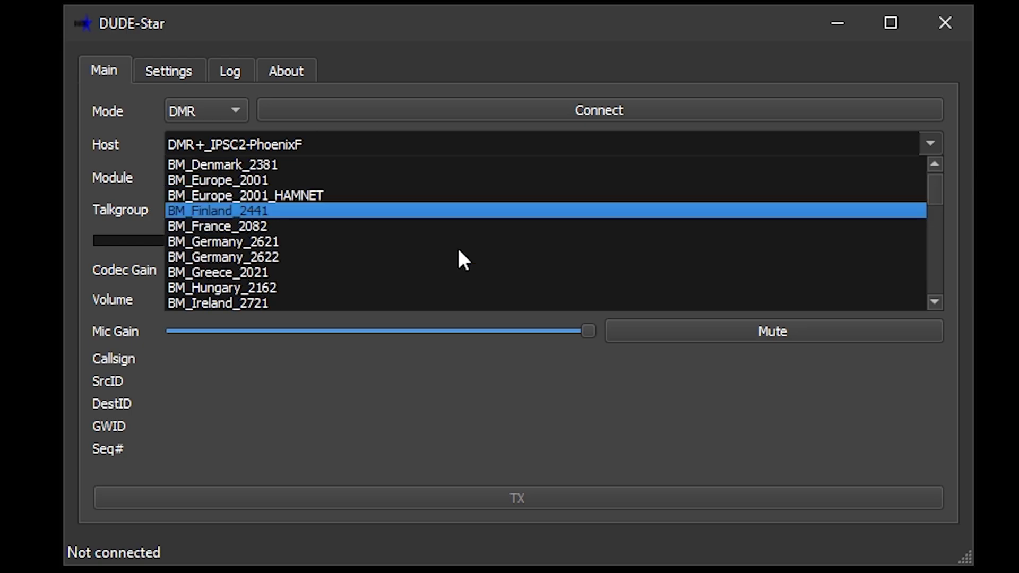
pyautogui.scroll(-5, 459, 251)
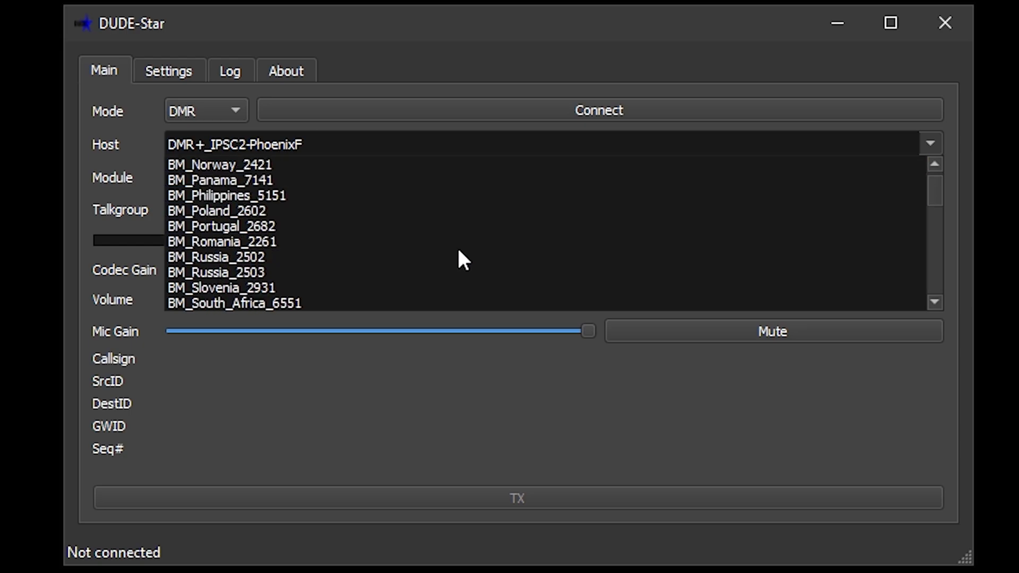
pyautogui.scroll(-1, 459, 252)
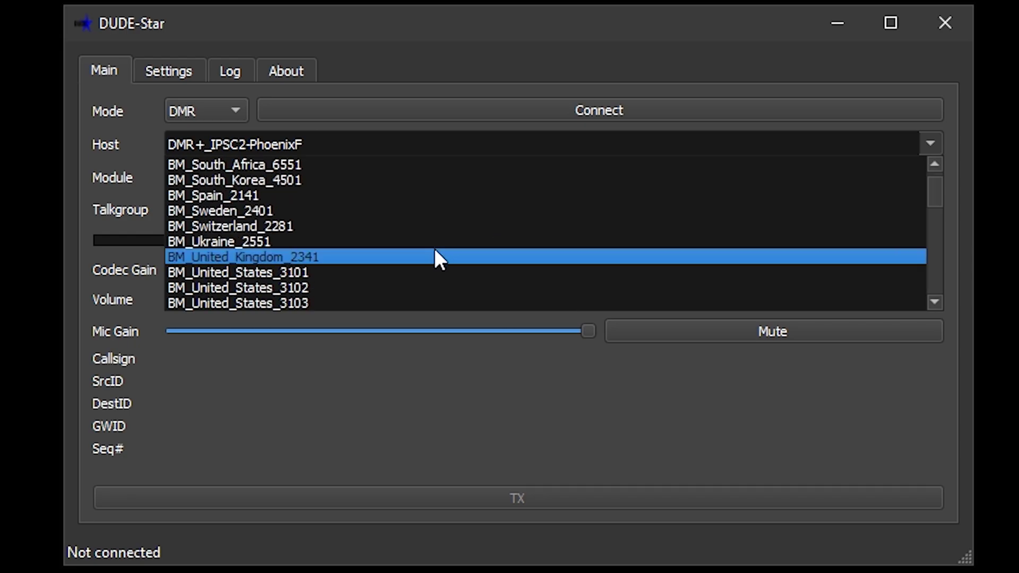
pyautogui.click(400, 255)
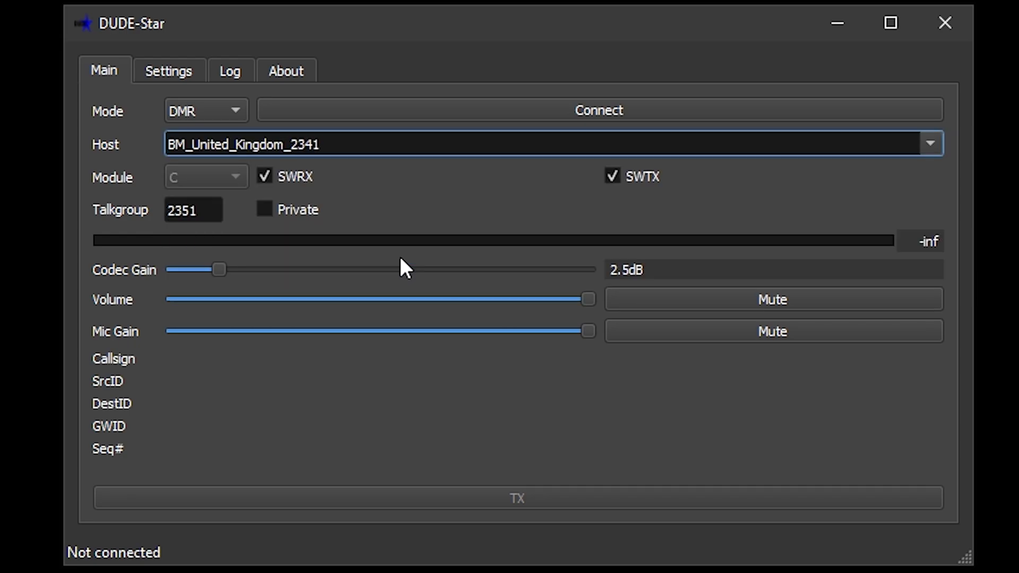
# Connect to BM_United_Kingdom_2341, change talkgroup to 23526, and transmit briefly to link it.
pyautogui.click(598, 117)
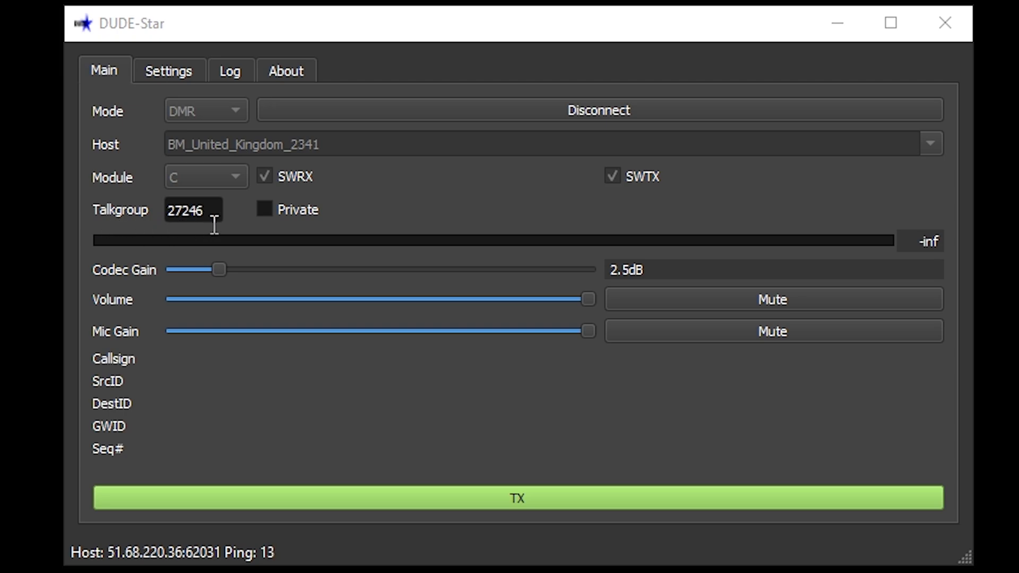
pyautogui.moveTo(211, 215); pyautogui.dragTo(101, 225)
pyautogui.write('23526')
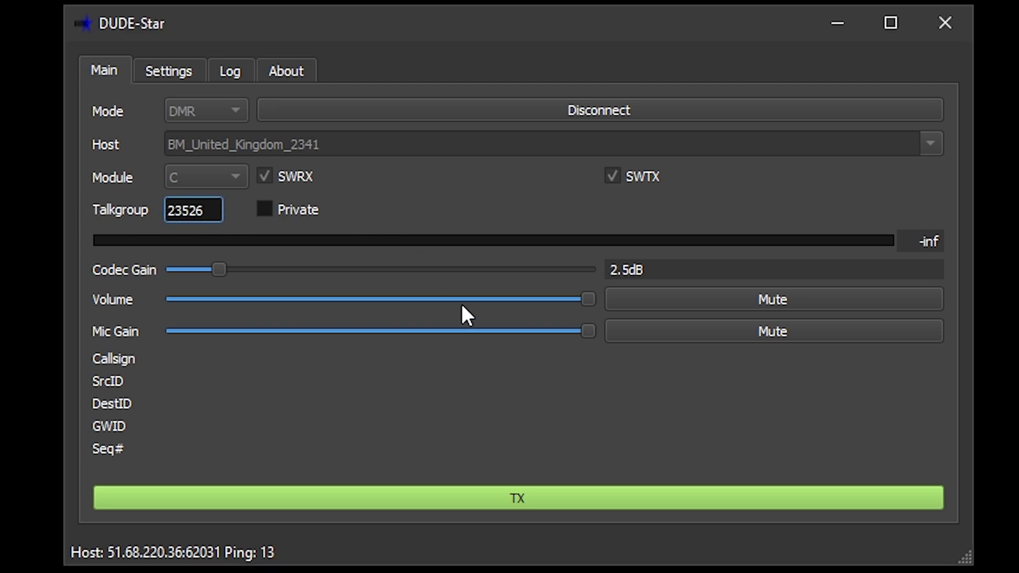
pyautogui.click(515, 493)
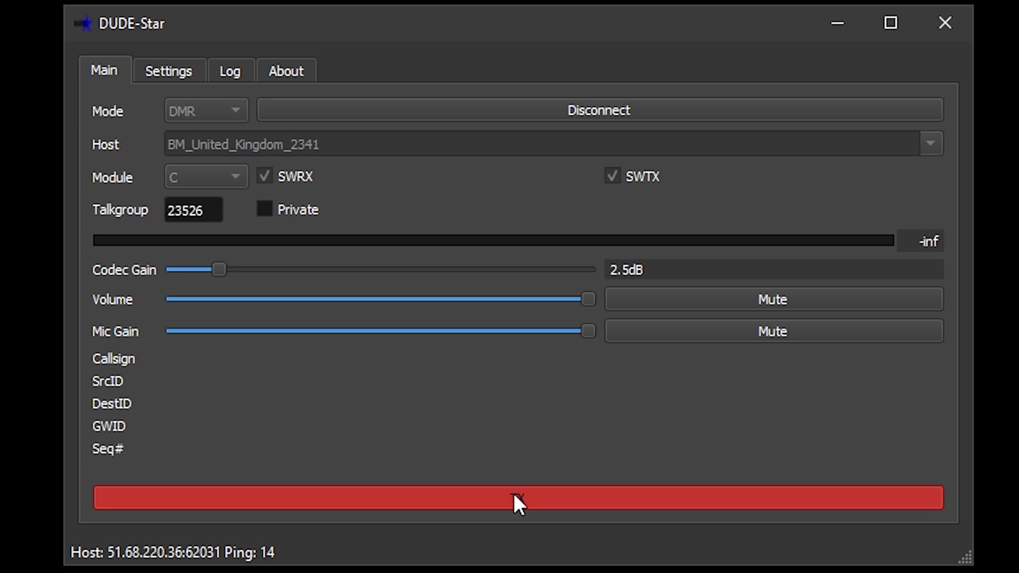
pyautogui.click(513, 499)
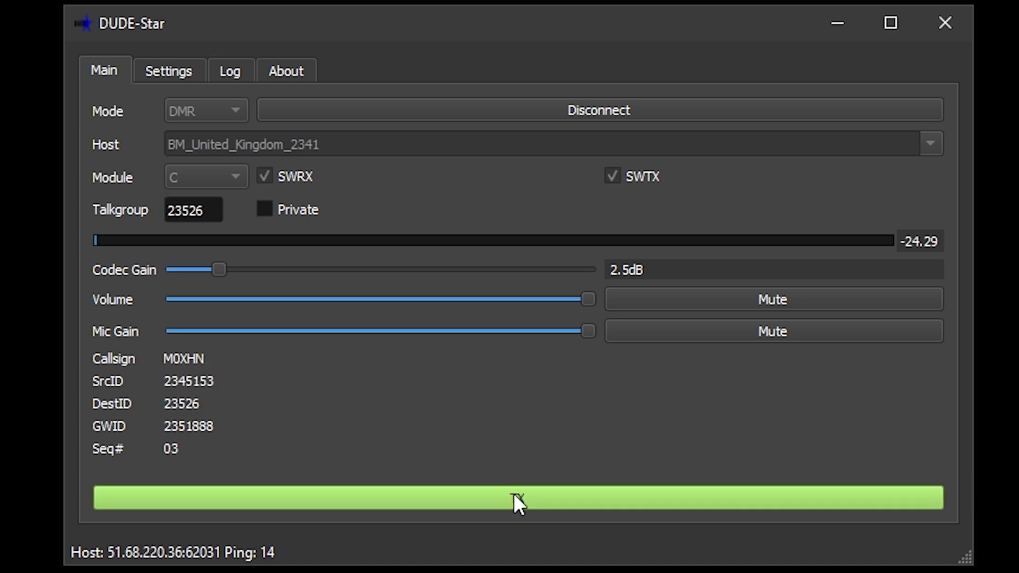